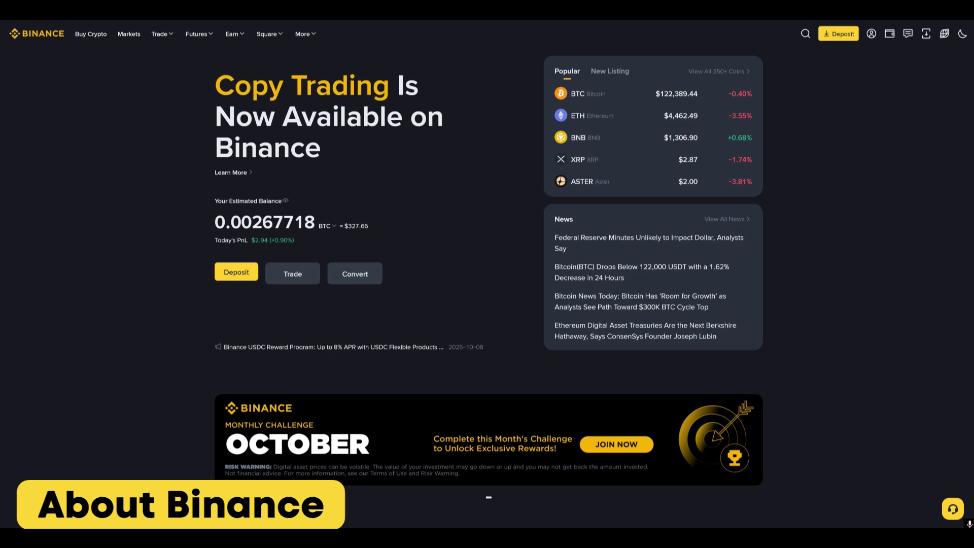
Look through the home page, futures leverage settings, trading bots, token airdrop pools, BNB perks and P2P buy offers
scroll(487, 284, down, 2)
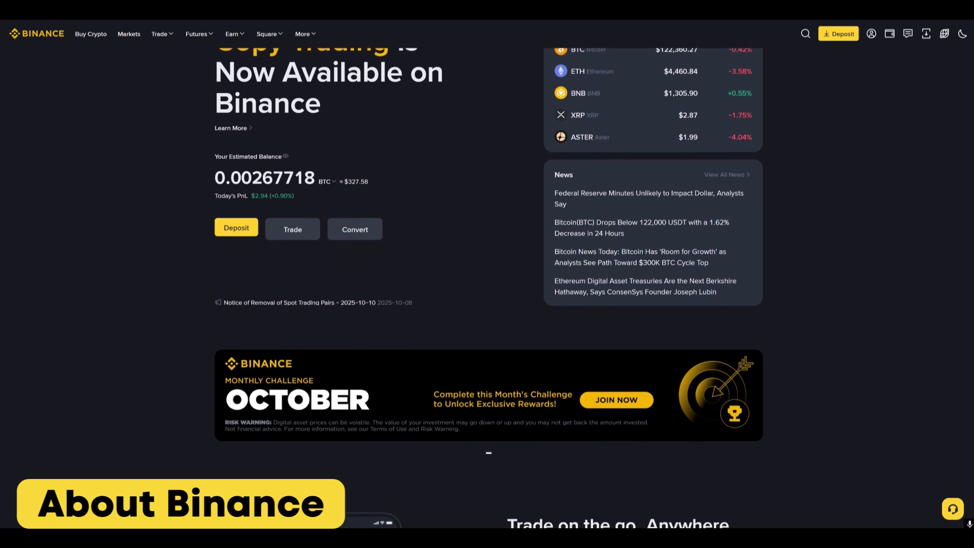
scroll(487, 284, down, 3)
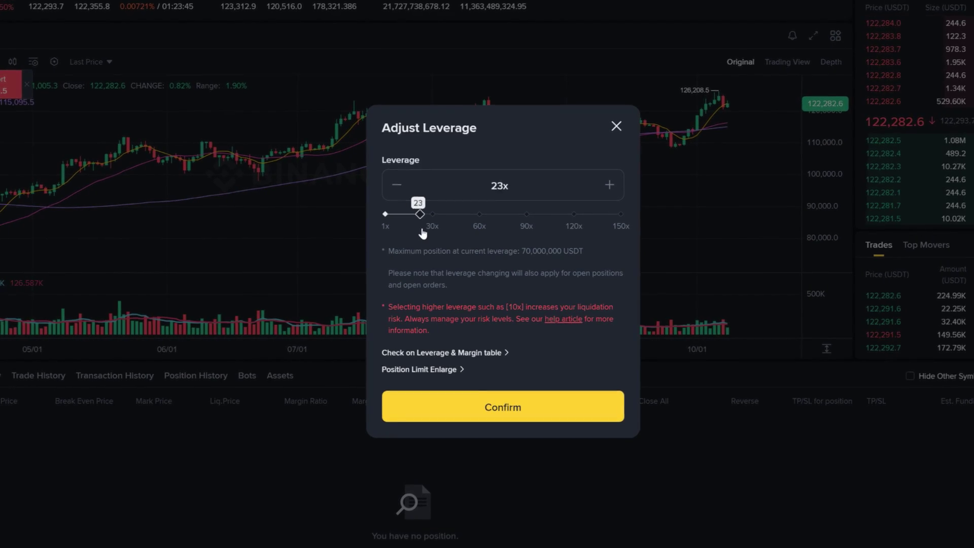
drag(424, 227, 473, 233)
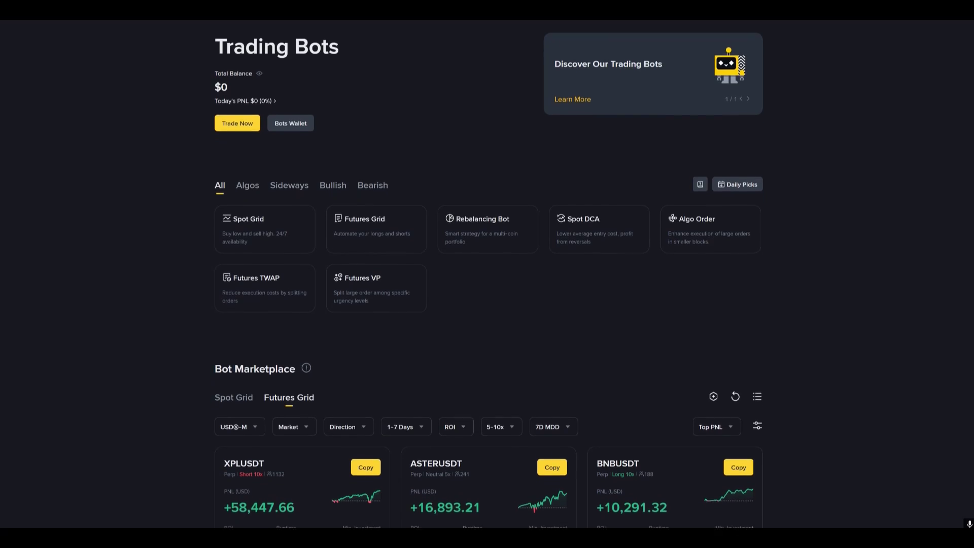
scroll(487, 284, down, 2)
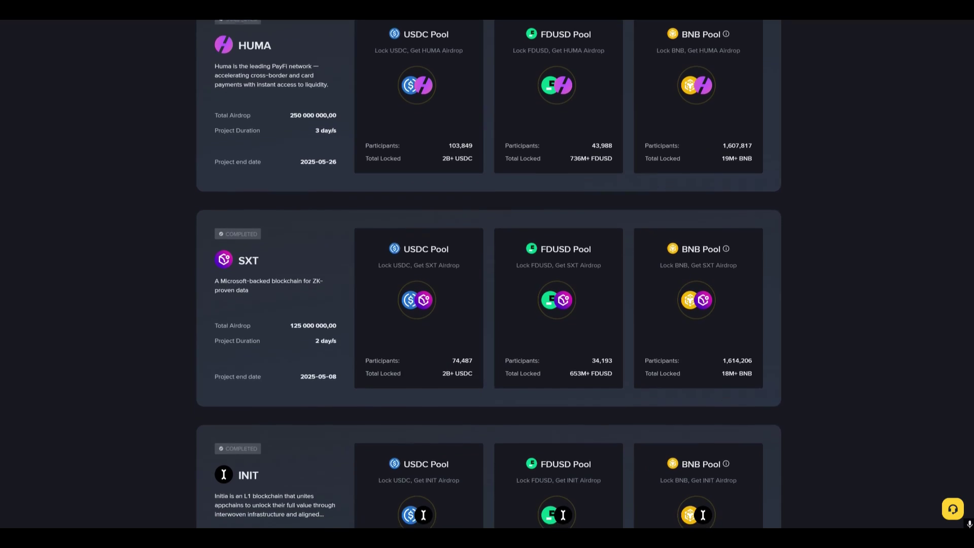
scroll(487, 284, down, 3)
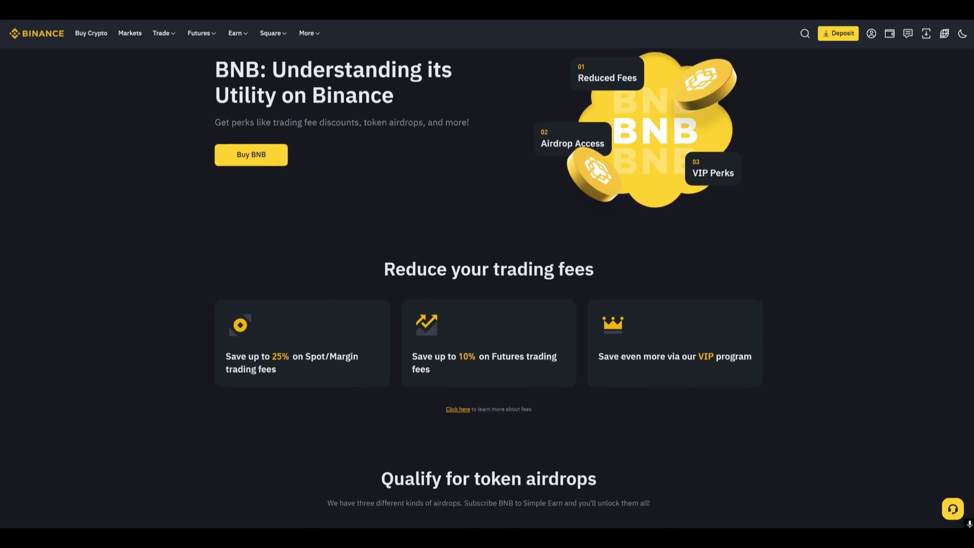
scroll(487, 284, down, 2)
scroll(487, 285, down, 2)
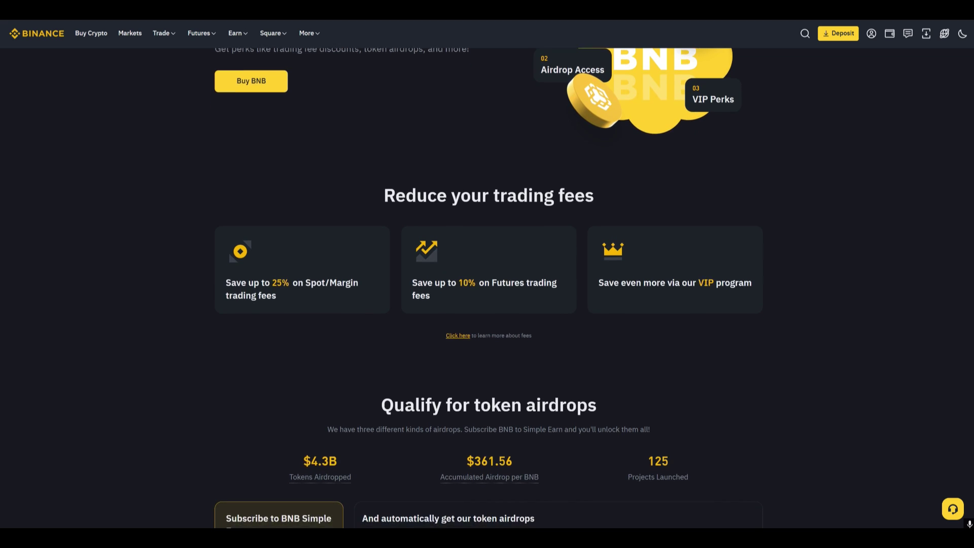
scroll(487, 284, down, 1)
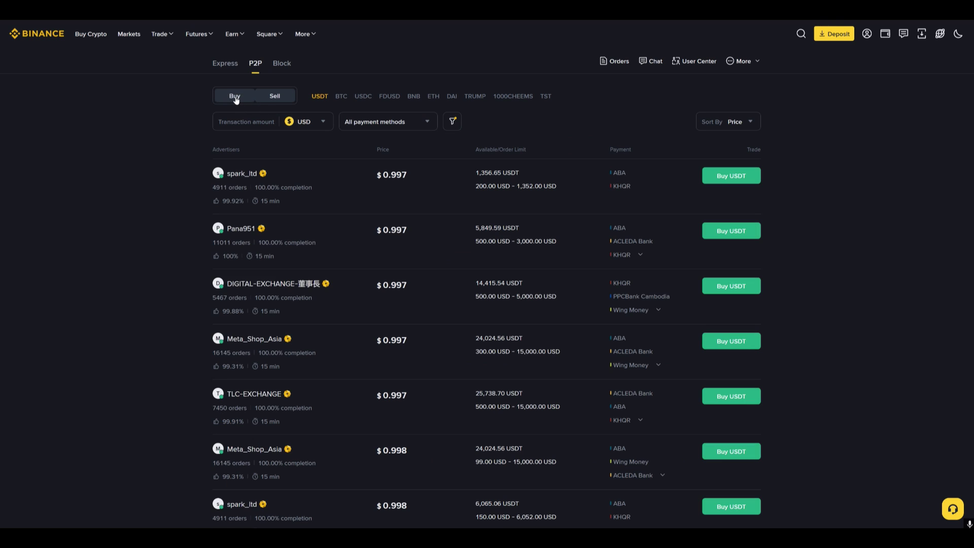
click(413, 124)
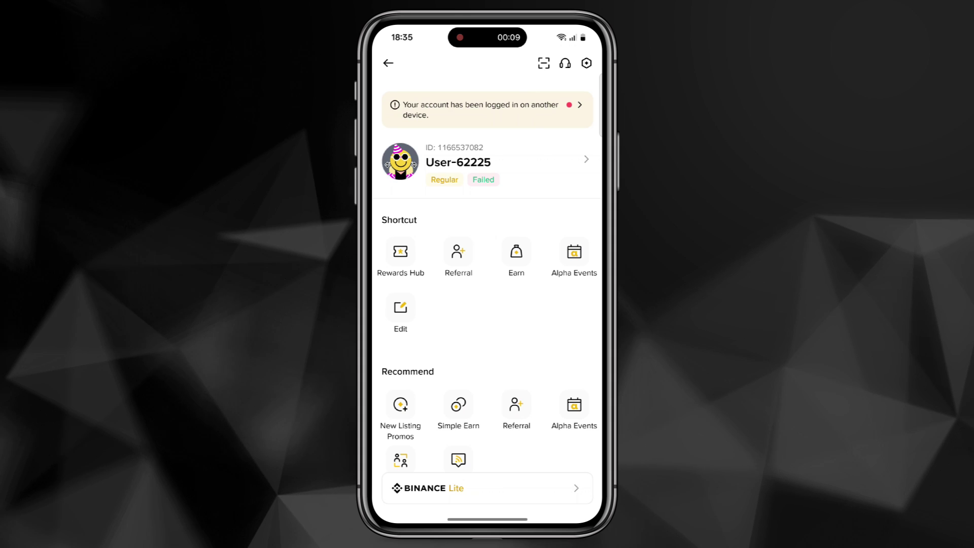
Open account verification in the mobile app with Sweden as residence and agree to the Sweden Terms of Use
click(487, 162)
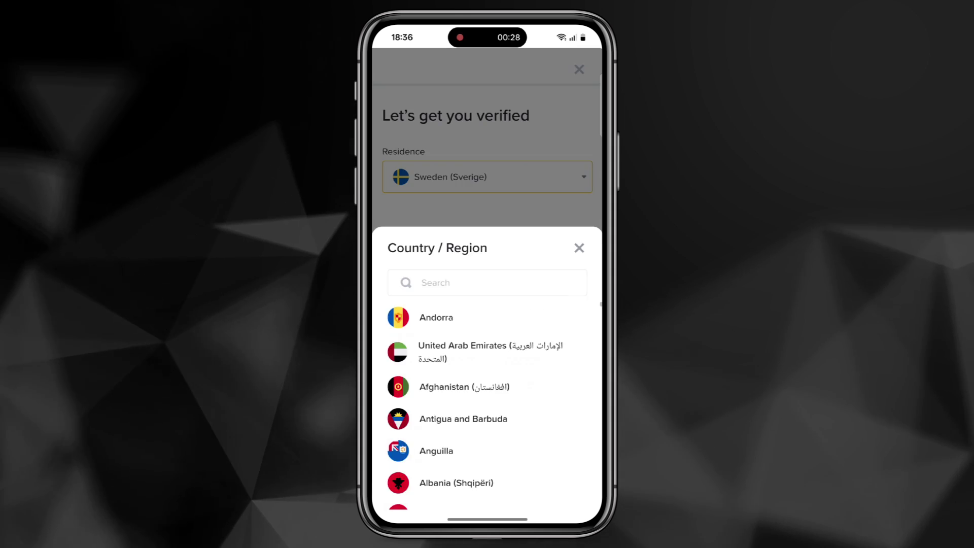
scroll(487, 401, down, 10)
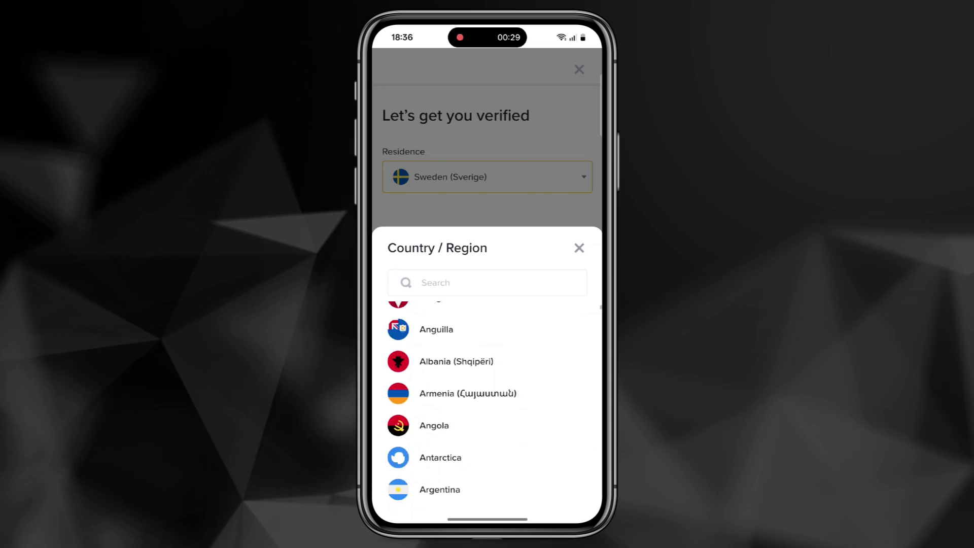
scroll(487, 401, down, 5)
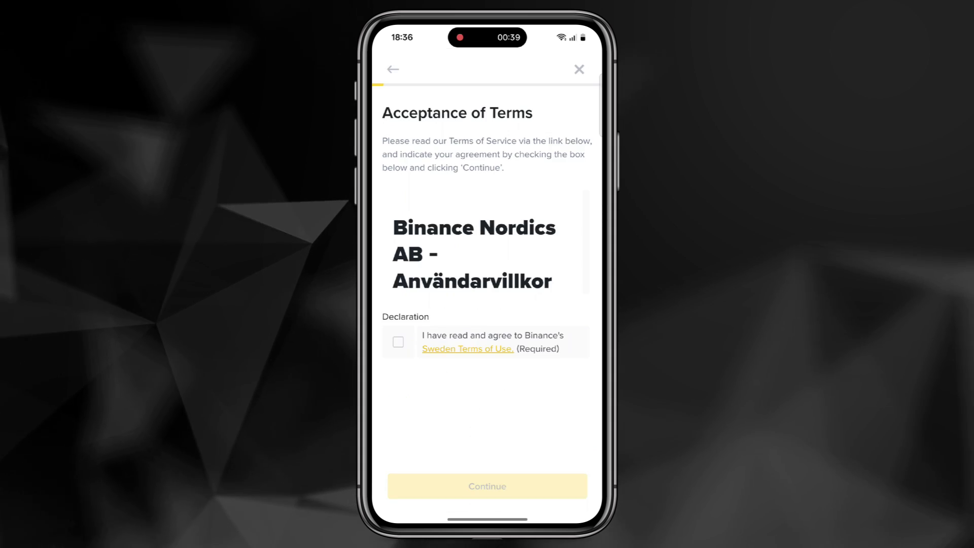
click(398, 342)
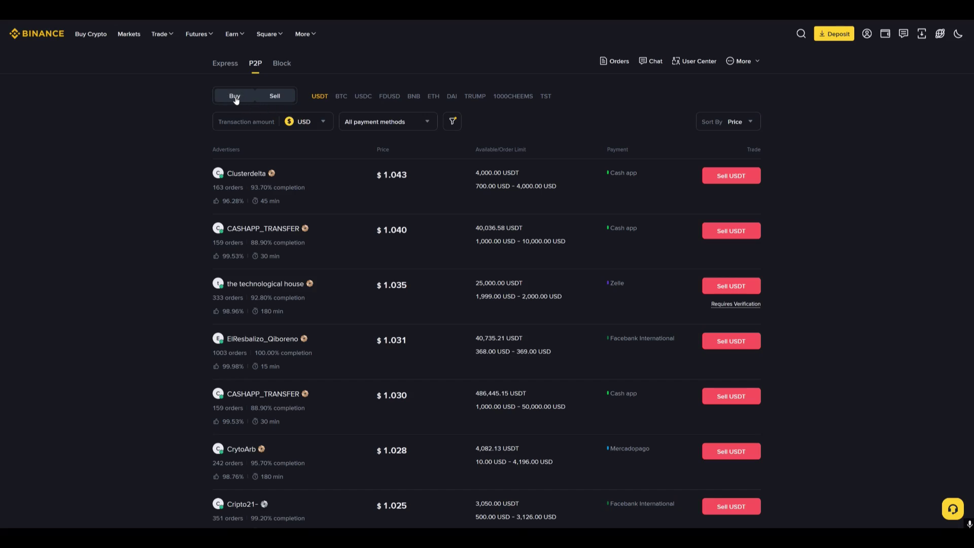
Switch the P2P listings to buy offers and raise the leverage in the futures leverage settings
click(236, 99)
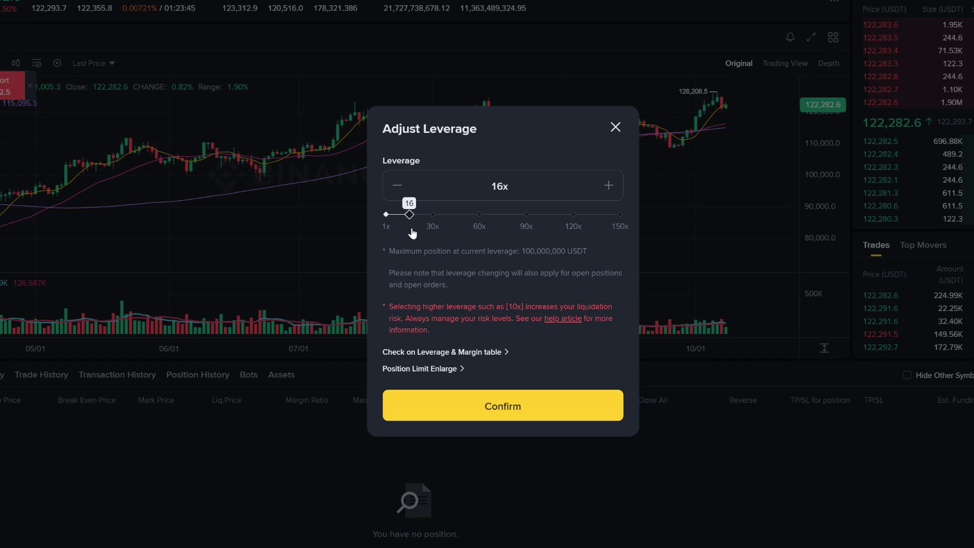
drag(413, 291, 432, 233)
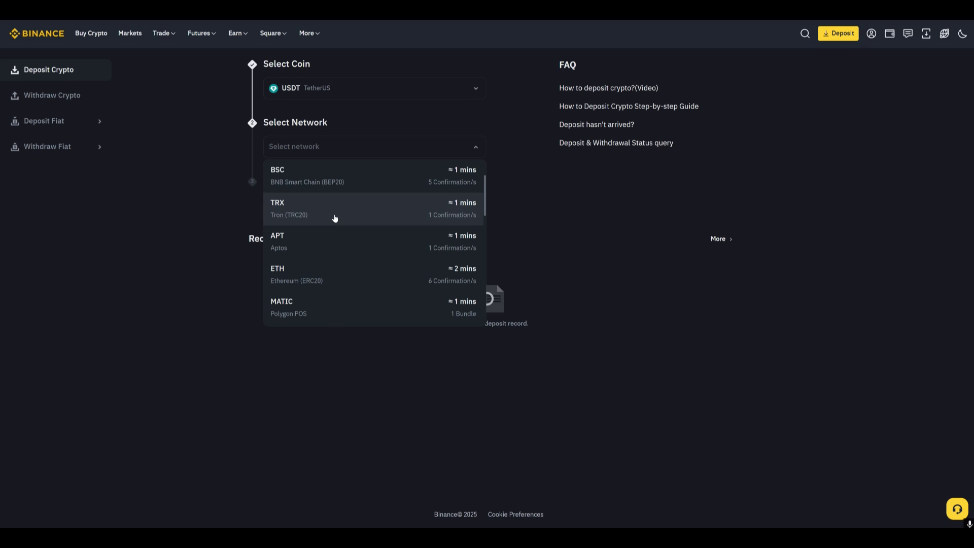
Open the crypto deposit page for USDT and select the TRX (Tron TRC20) network
click(335, 218)
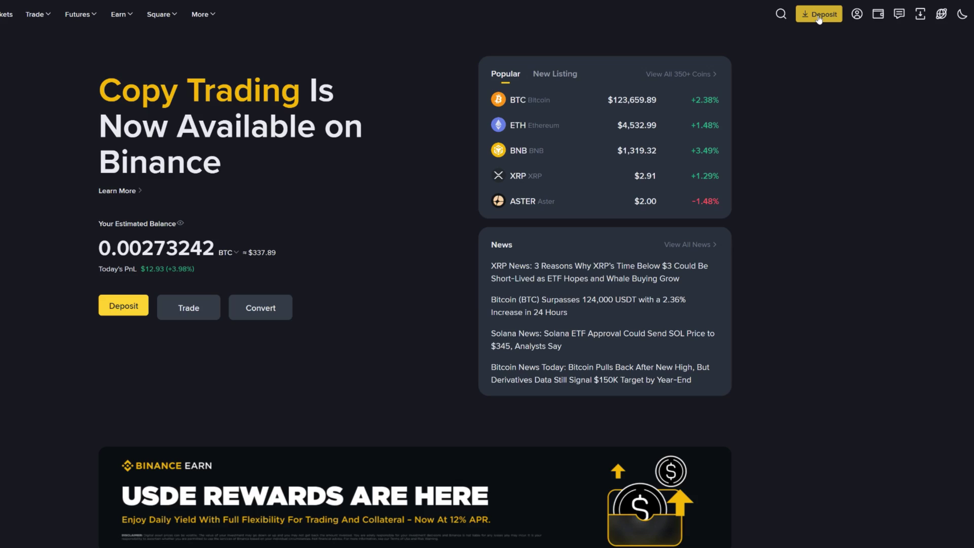
click(819, 15)
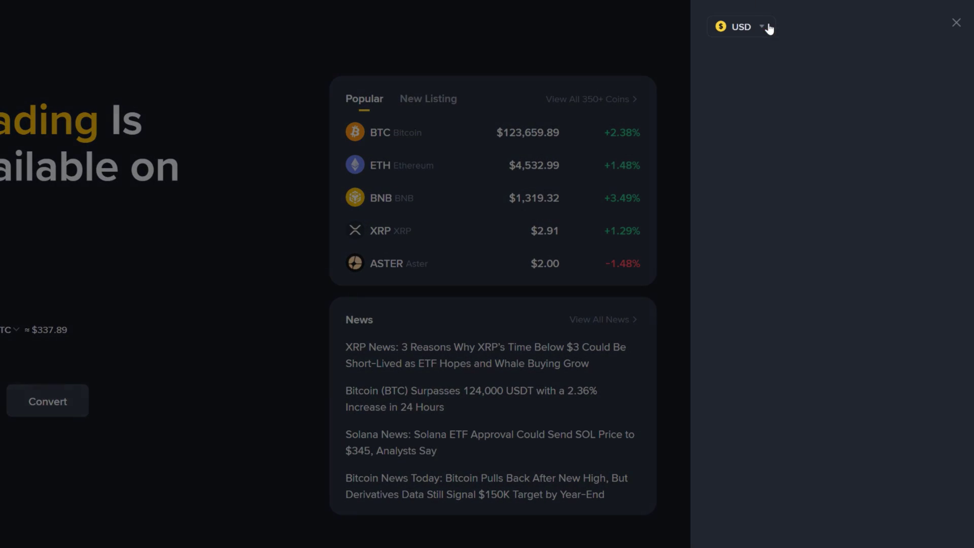
click(794, 293)
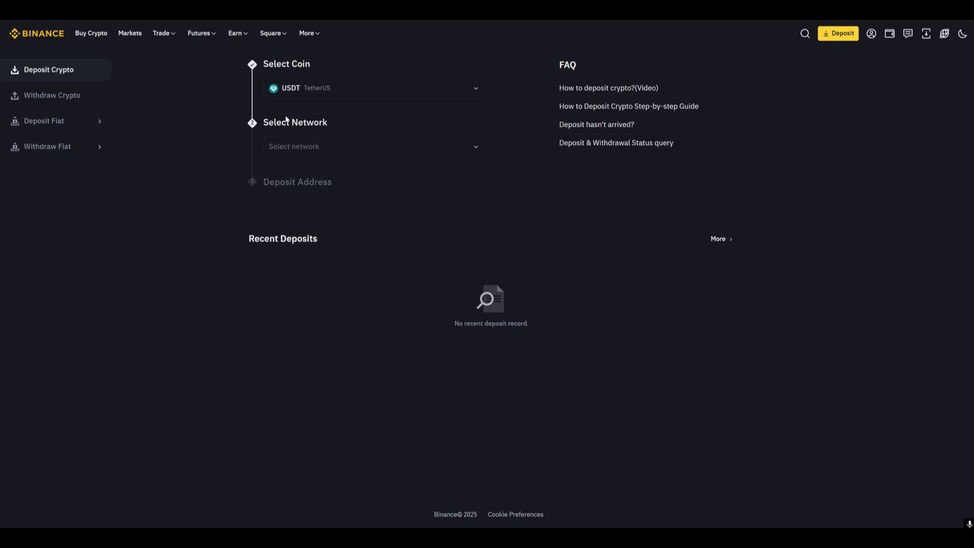
click(312, 260)
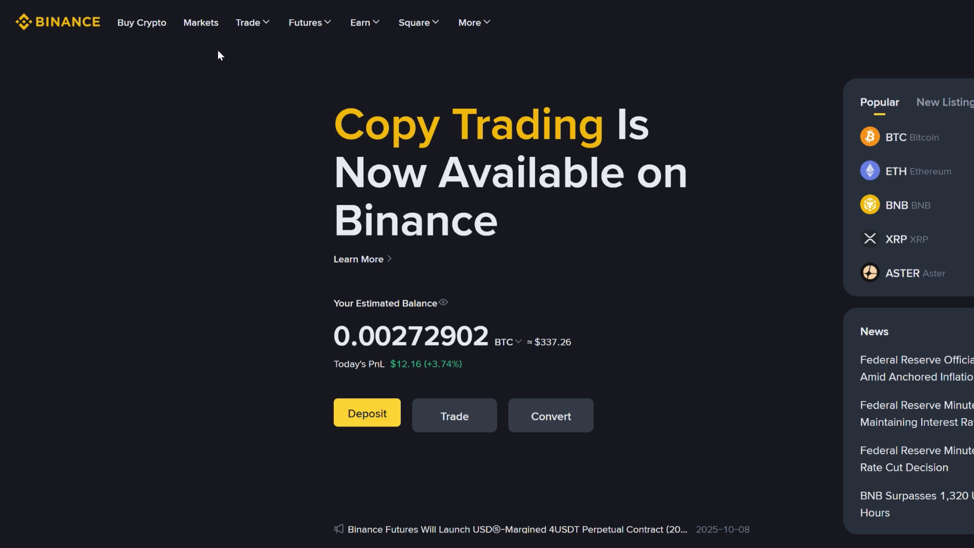
Open P2P trading and display the payment method choices for buying USDT with USD
mouse_move(248, 38)
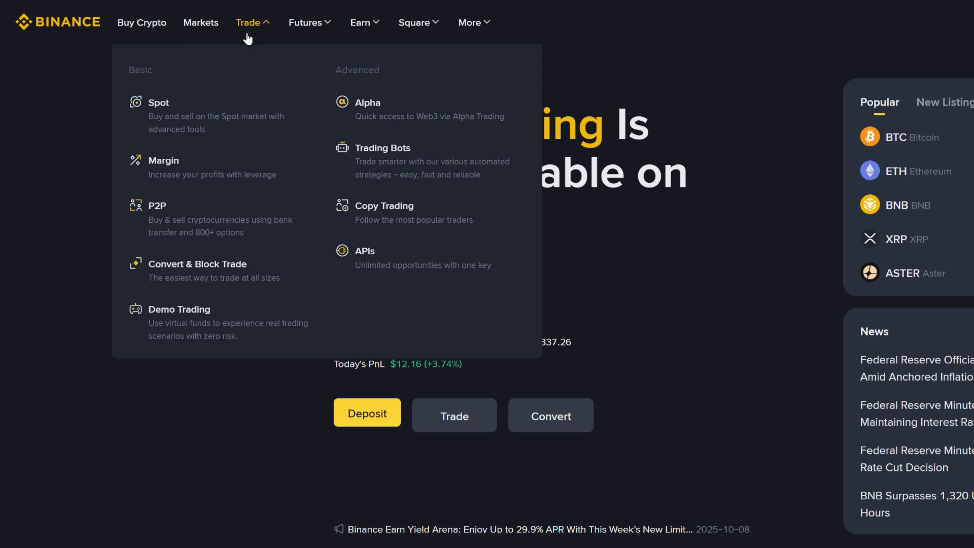
click(248, 223)
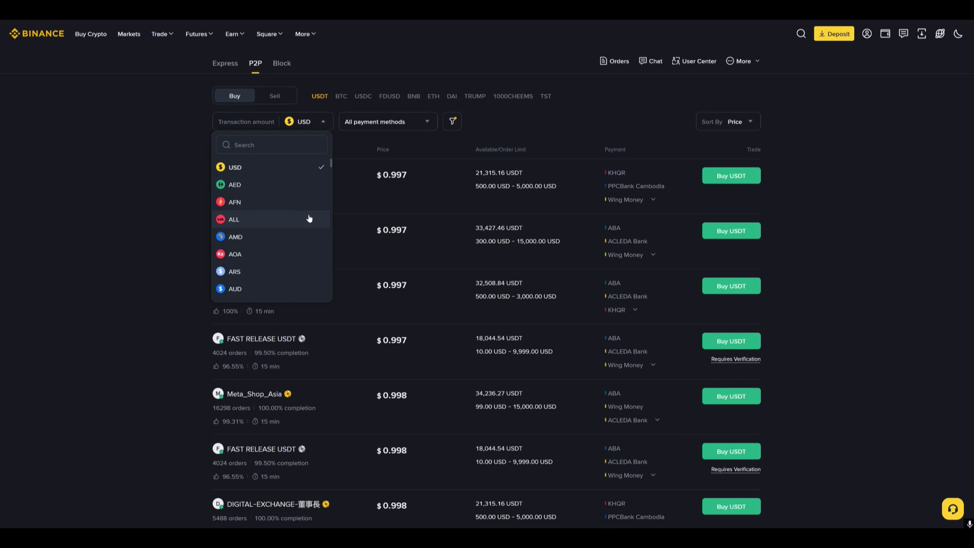
click(430, 128)
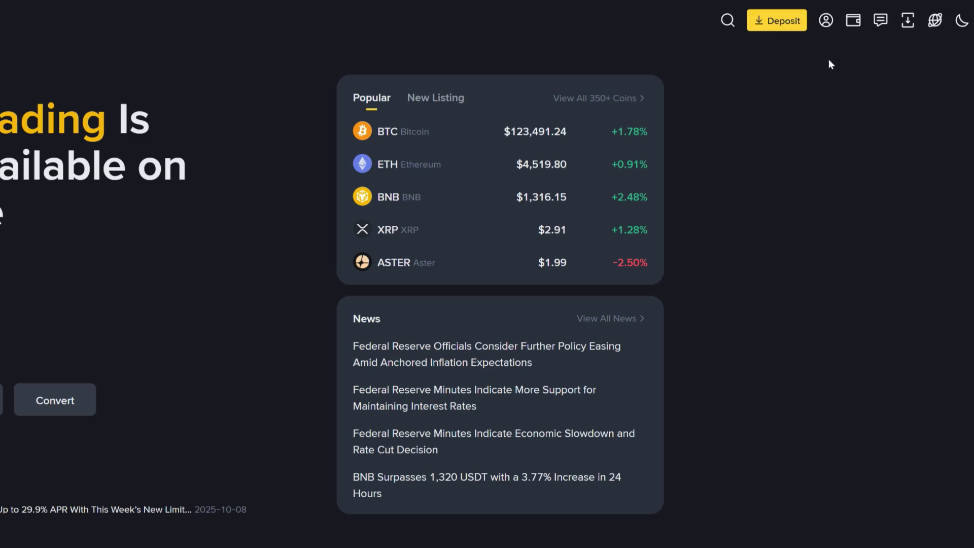
Open the wallet's assets overview and start a crypto withdrawal
mouse_move(854, 21)
click(851, 64)
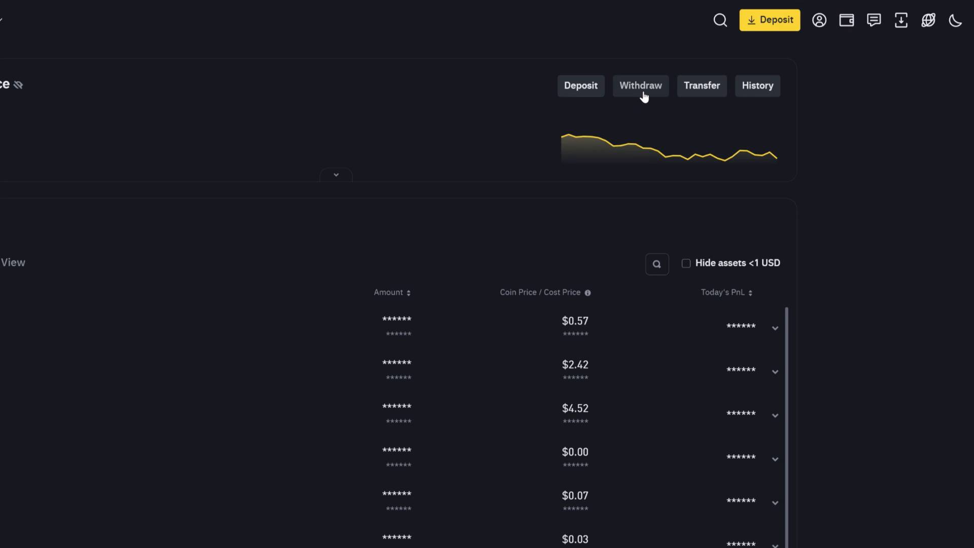
click(642, 86)
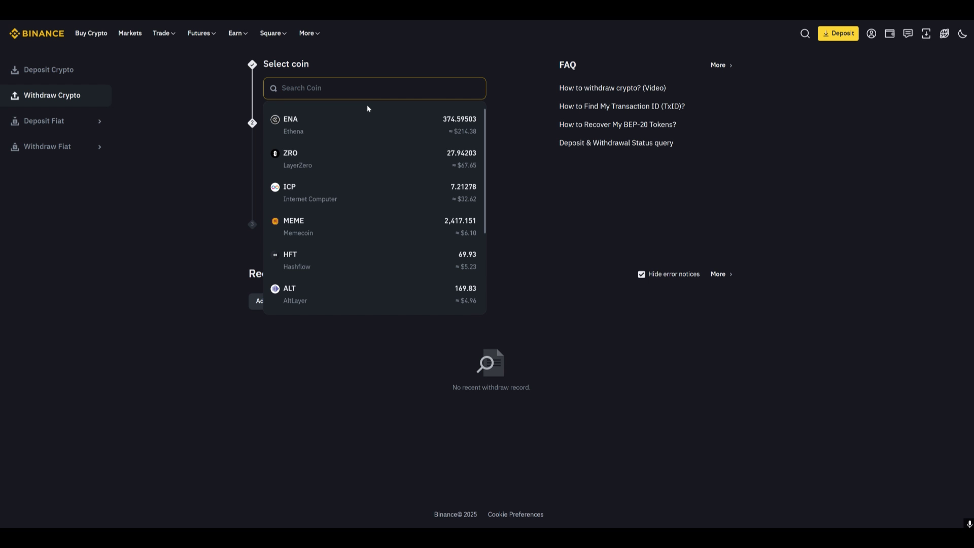
Choose USDT as the coin to withdraw and select the saved whitelisted address labelled trust
text(usd)
click(351, 150)
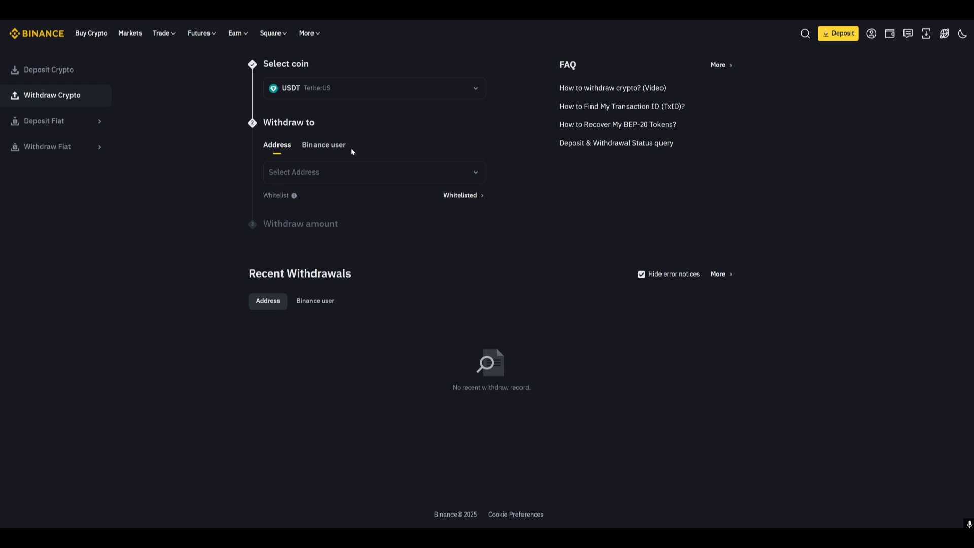
click(350, 178)
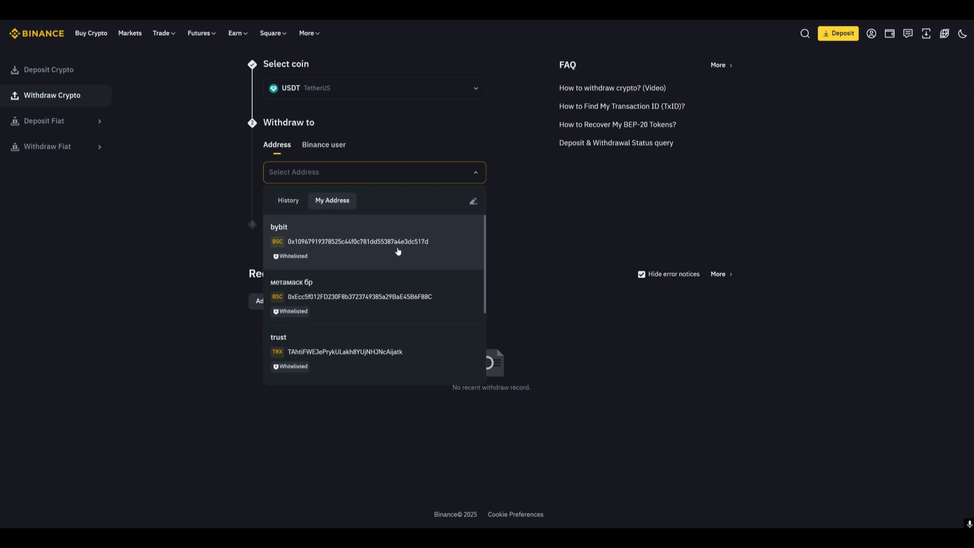
click(398, 339)
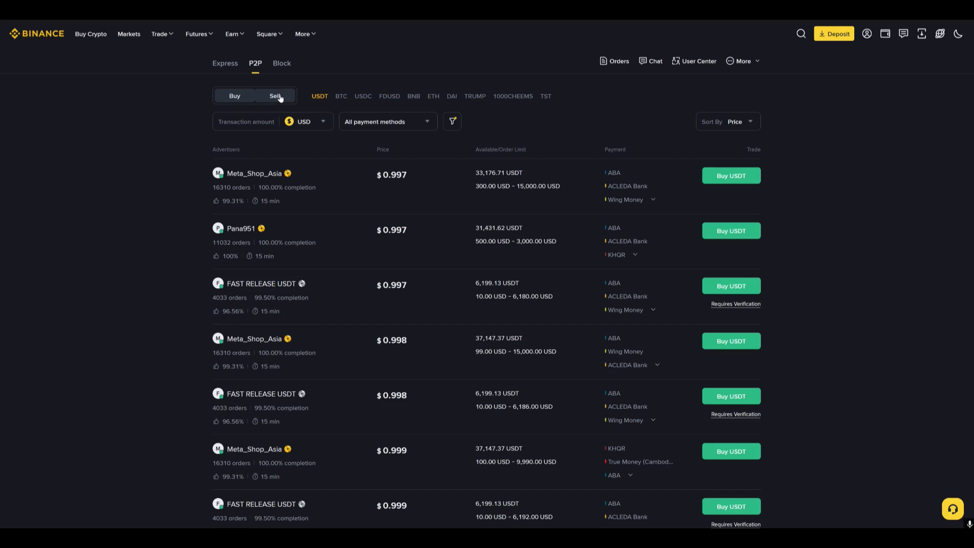
Switch the P2P listings to USDT sell offers and enter a transaction amount of 30 USD
click(279, 97)
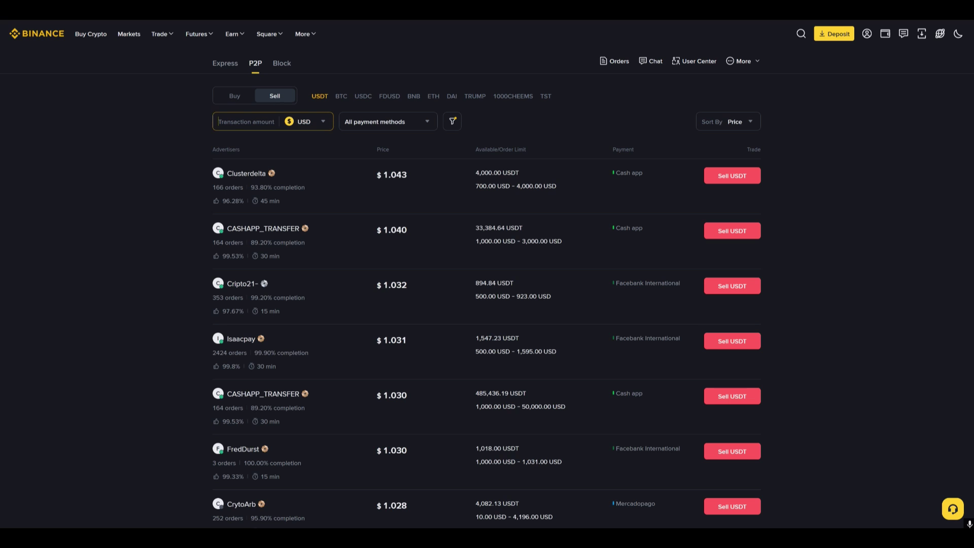
text(30)
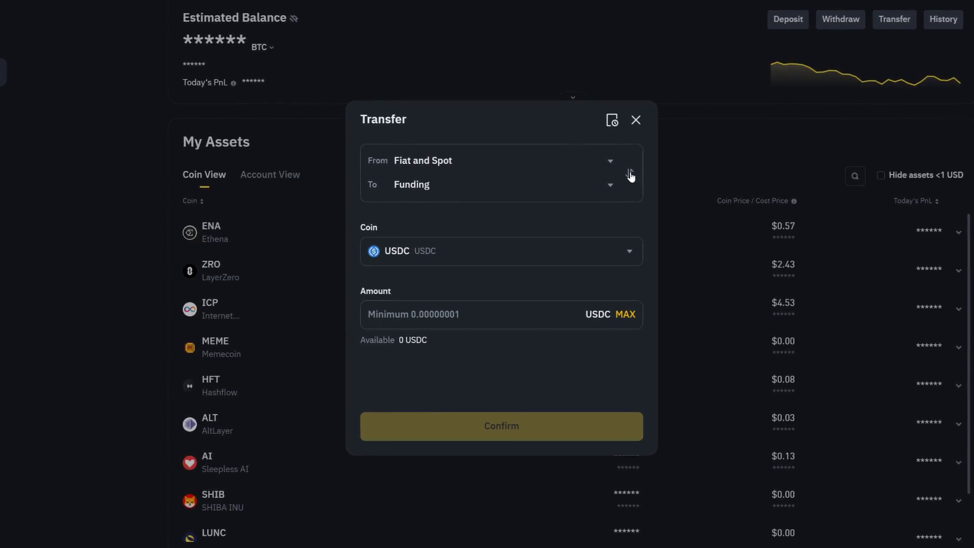
Reverse the wallet transfer to go from Funding to Fiat and Spot, and search the spot market pairs for BTCUSDT
click(631, 176)
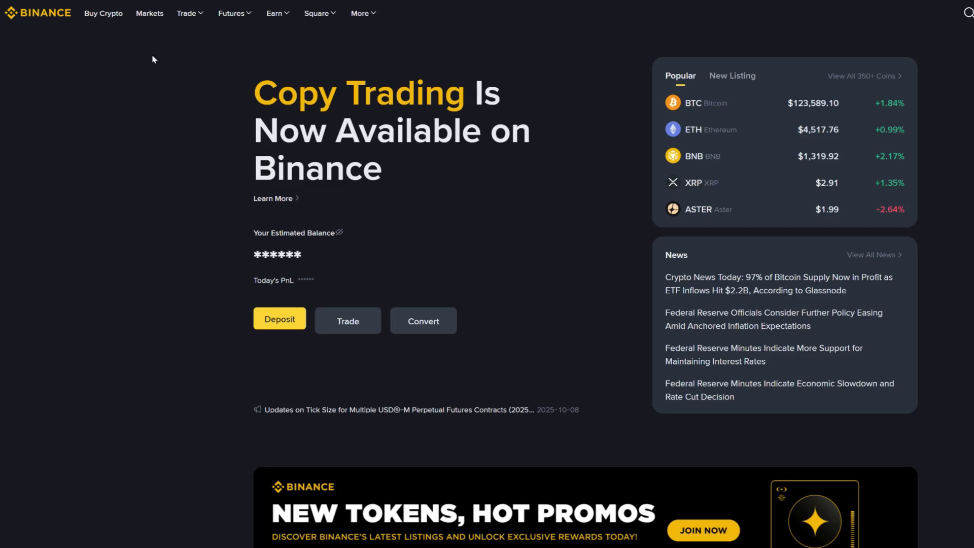
mouse_move(187, 36)
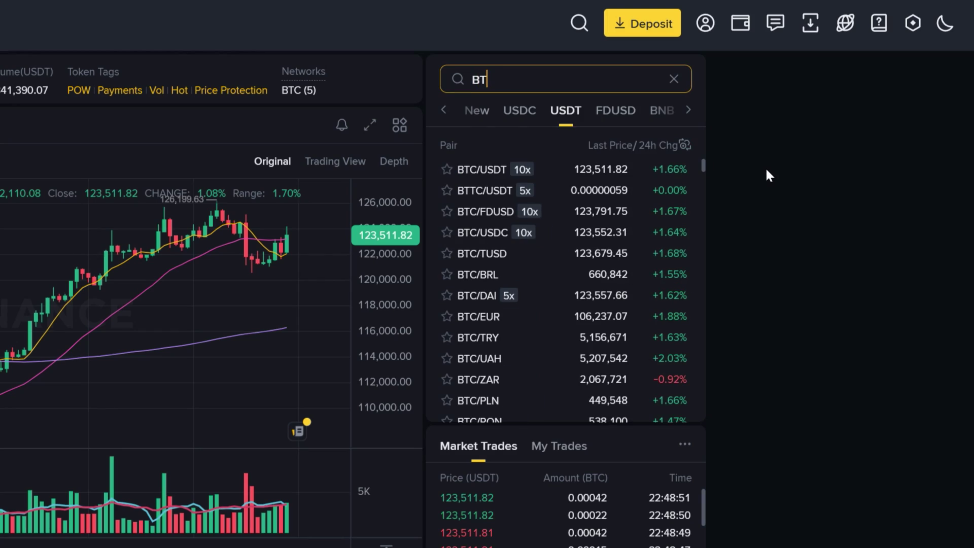
text(CUSDT)
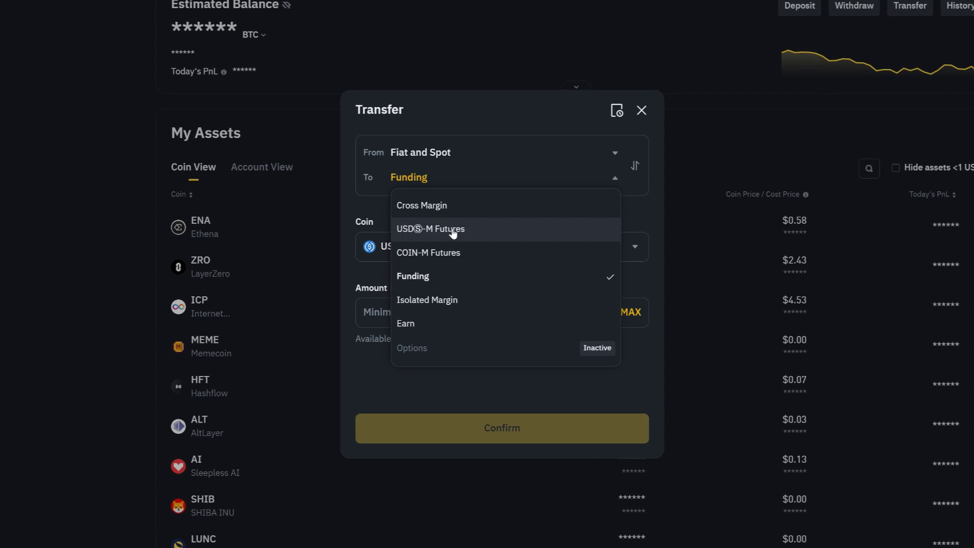
Set the transfer destination to USDⓈ-M Futures and open the ETHUSDT perpetual contract in USDⓈ-M Futures
click(452, 228)
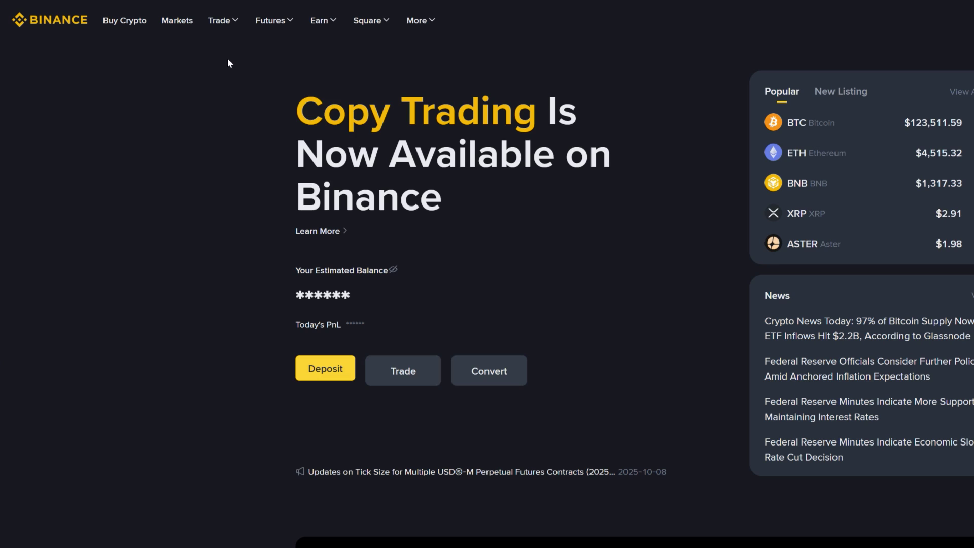
mouse_move(264, 32)
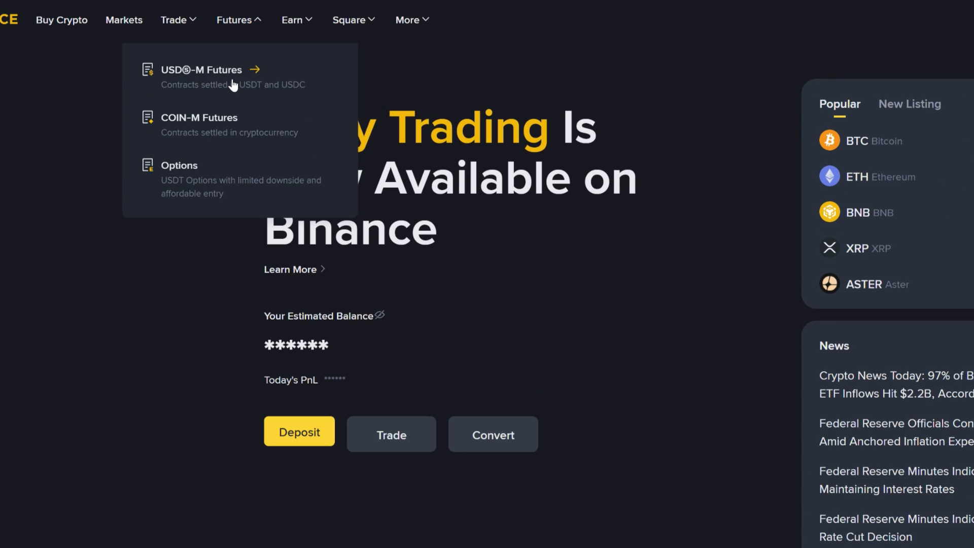
click(293, 81)
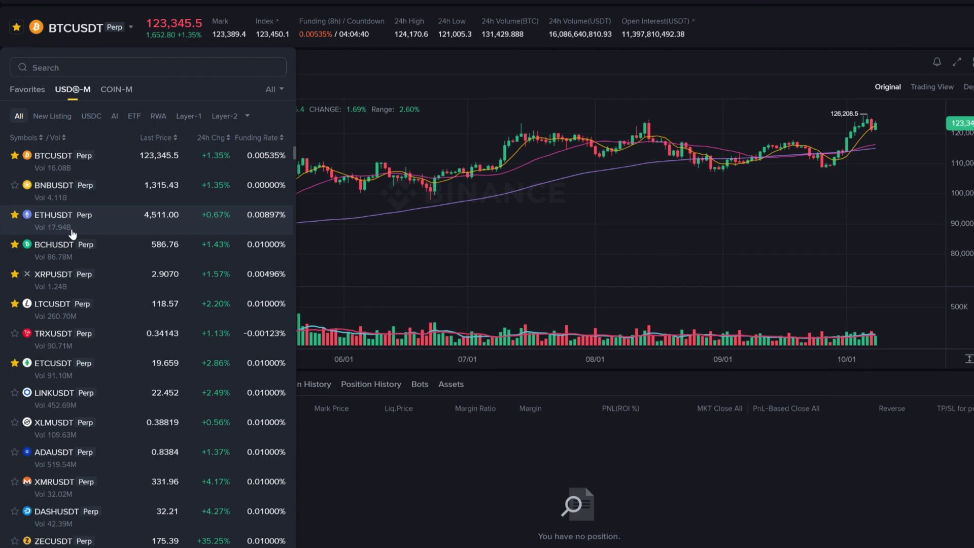
click(47, 228)
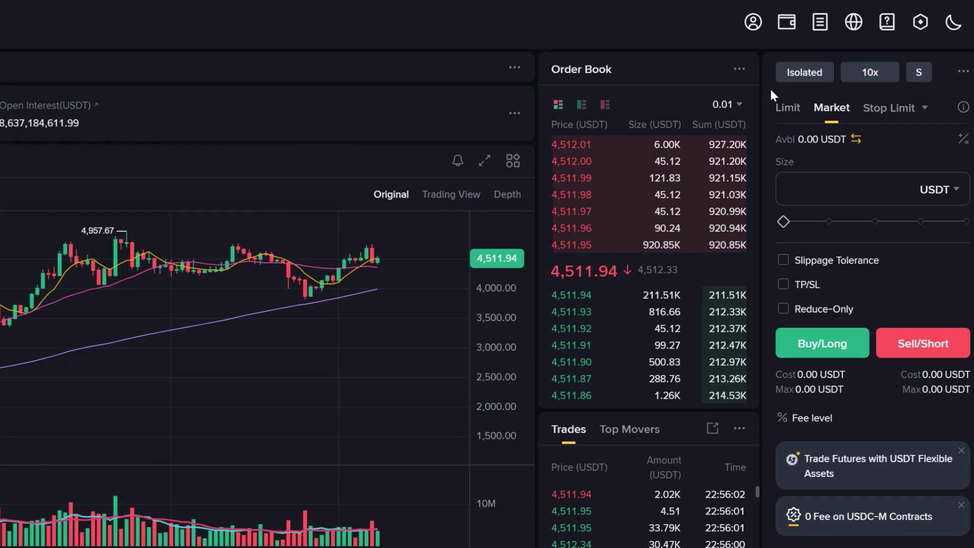
Open the futures contract's margin mode setting and raise the leverage above 20x
click(812, 76)
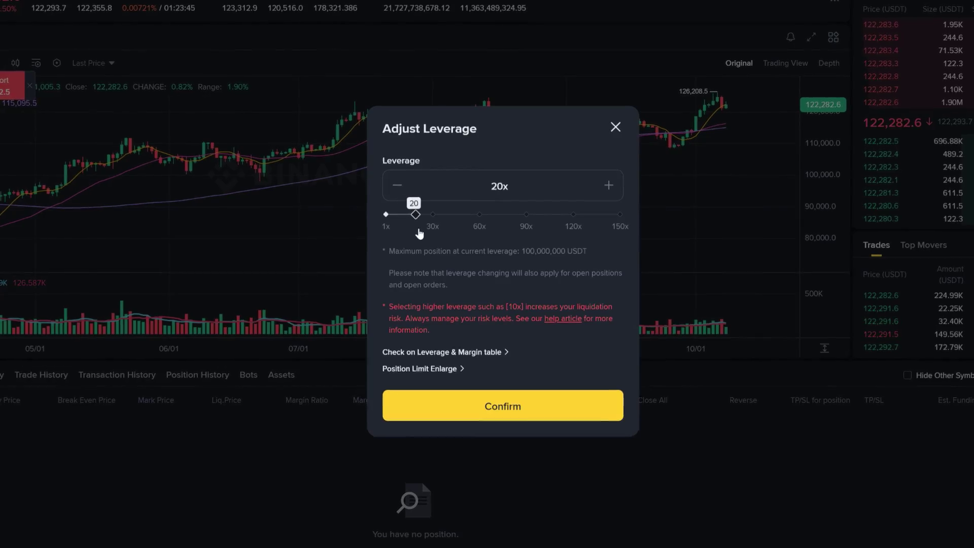
drag(420, 231, 563, 234)
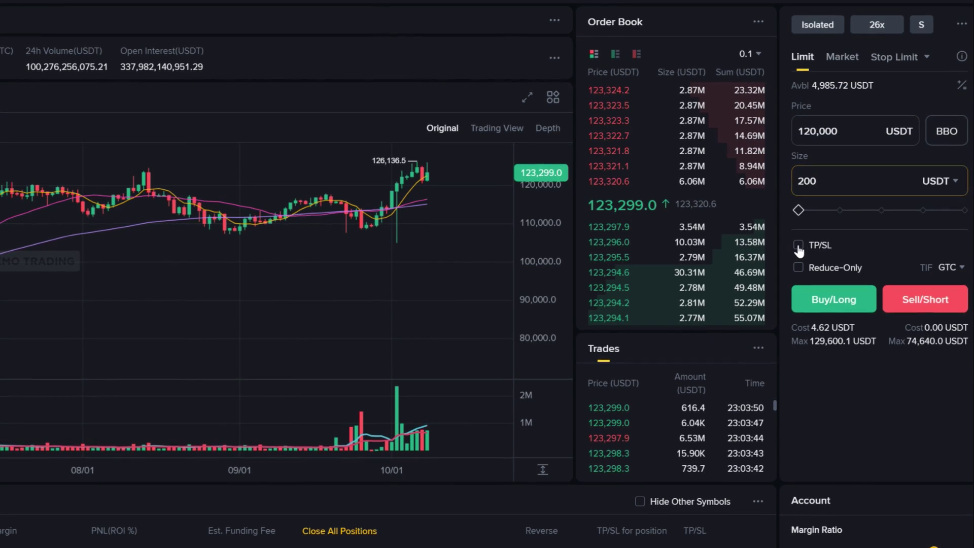
Add a 135,000 USDT take profit and a 120,000 USDT stop loss to the limit order, and place it as a long
click(798, 246)
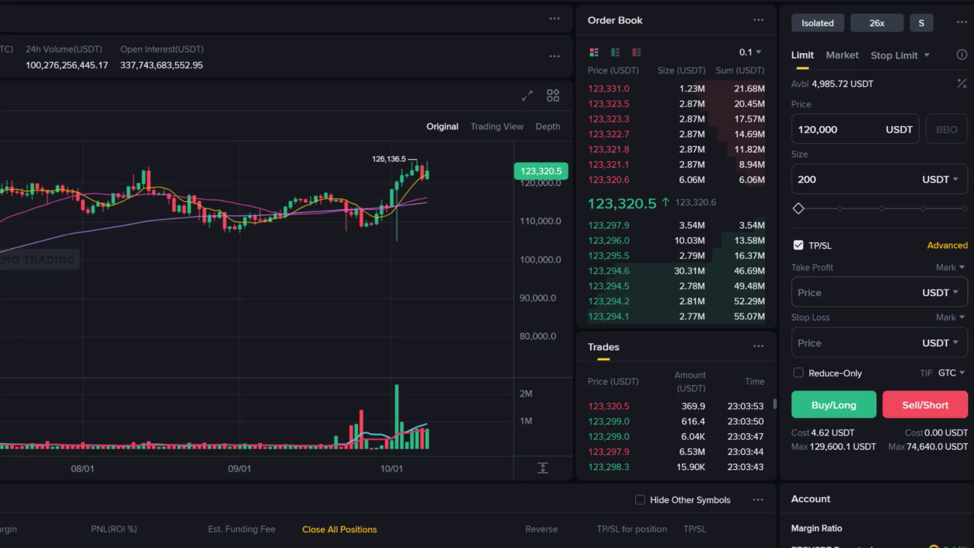
click(852, 295)
text(135)
click(844, 339)
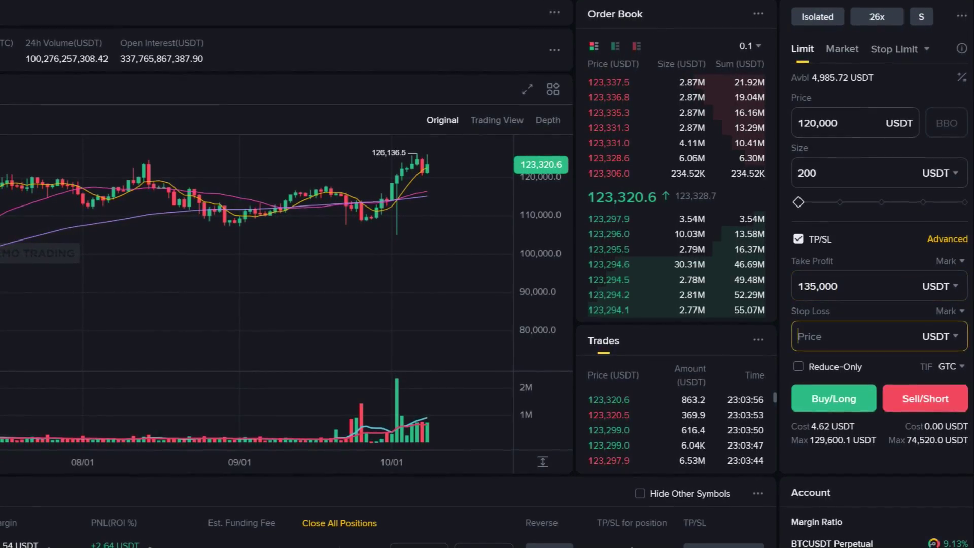
text(120)
click(832, 395)
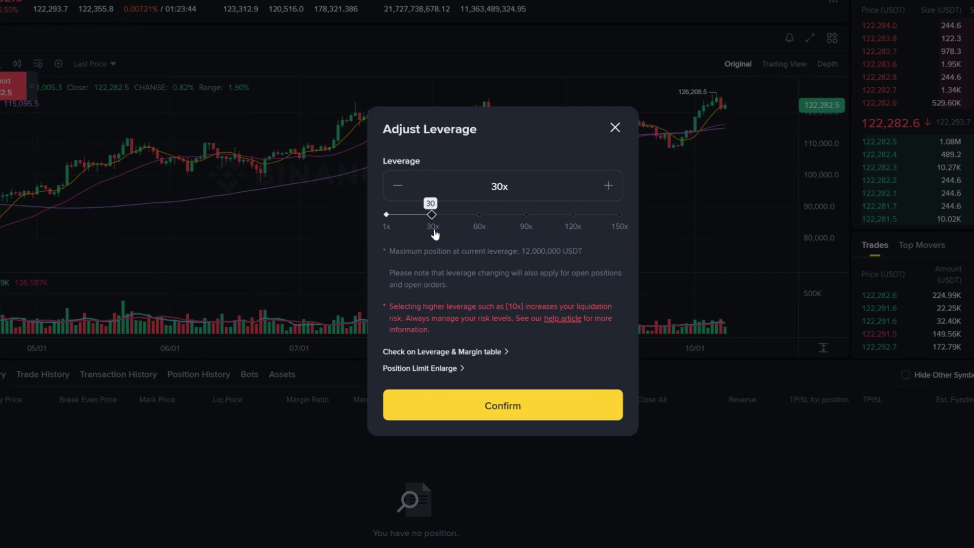
Increase the leverage beyond 30x in the leverage adjustment dialog
drag(435, 230, 569, 235)
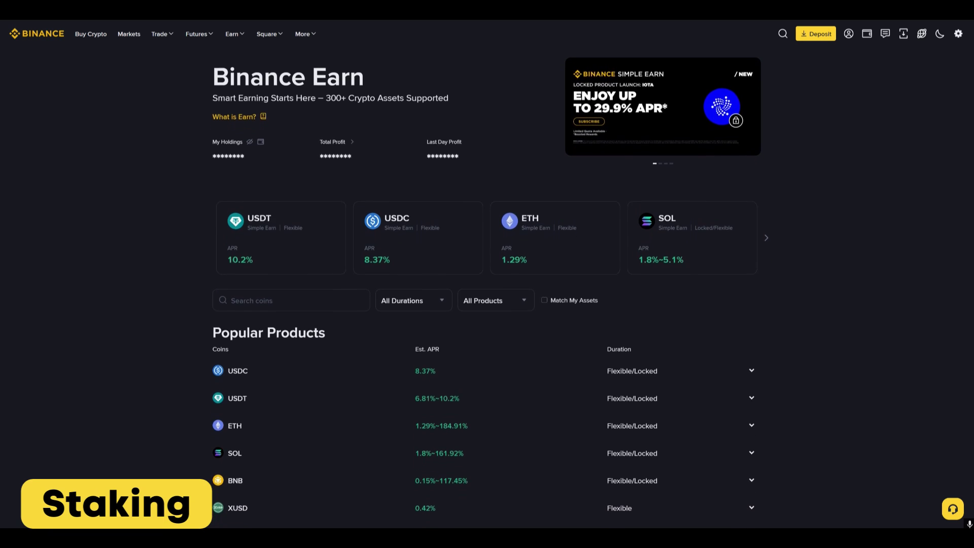
Expand USDT in the Earn products, go to its Simple Earn offer and open the flexible USDT product
scroll(487, 304, down, 3)
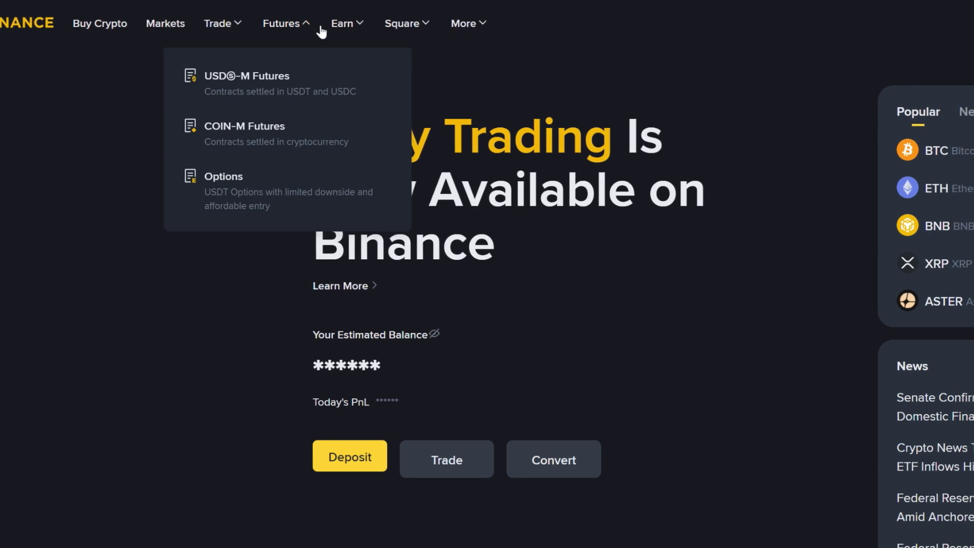
mouse_move(337, 29)
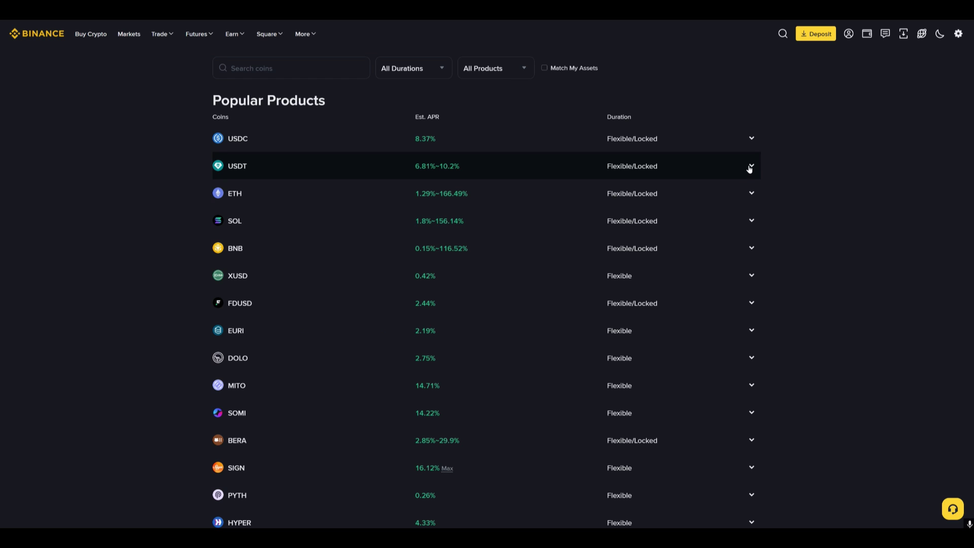
click(751, 167)
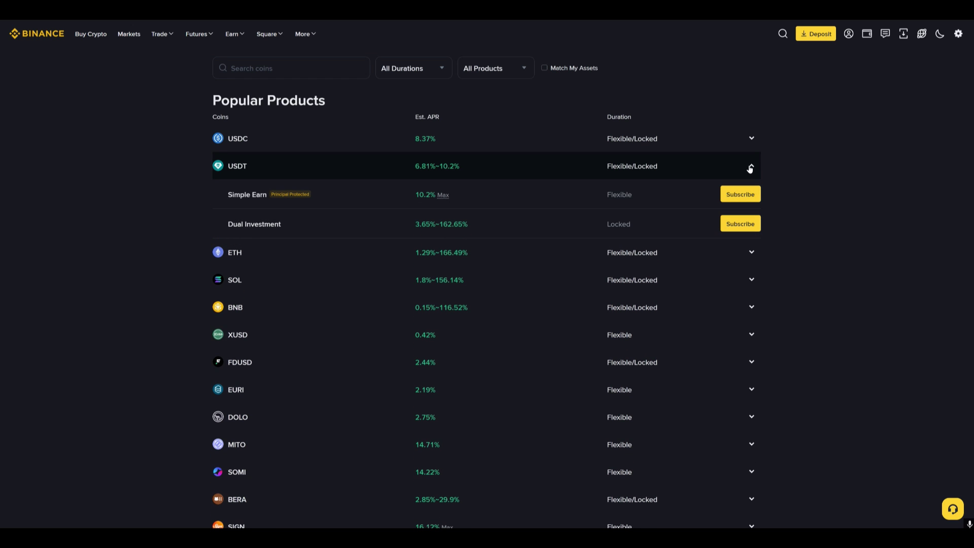
click(741, 225)
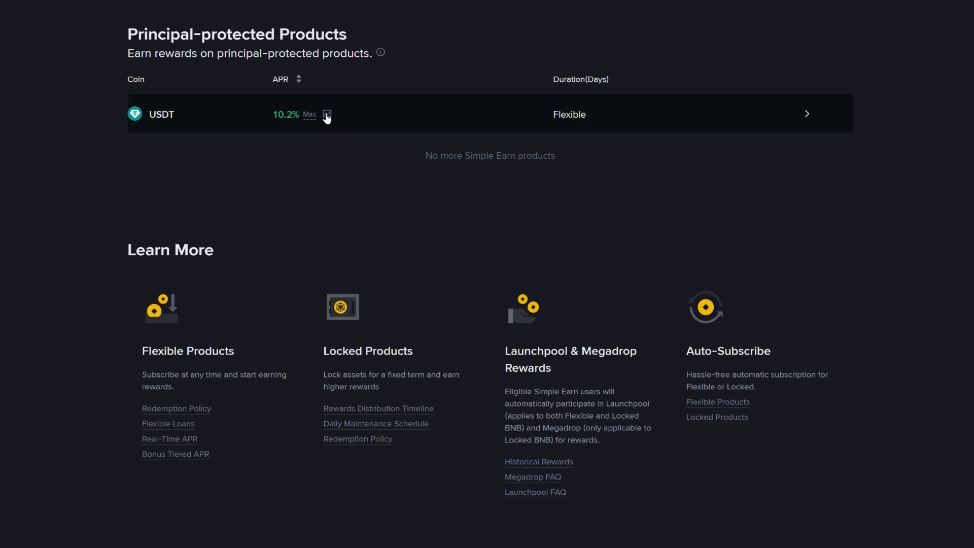
mouse_move(326, 116)
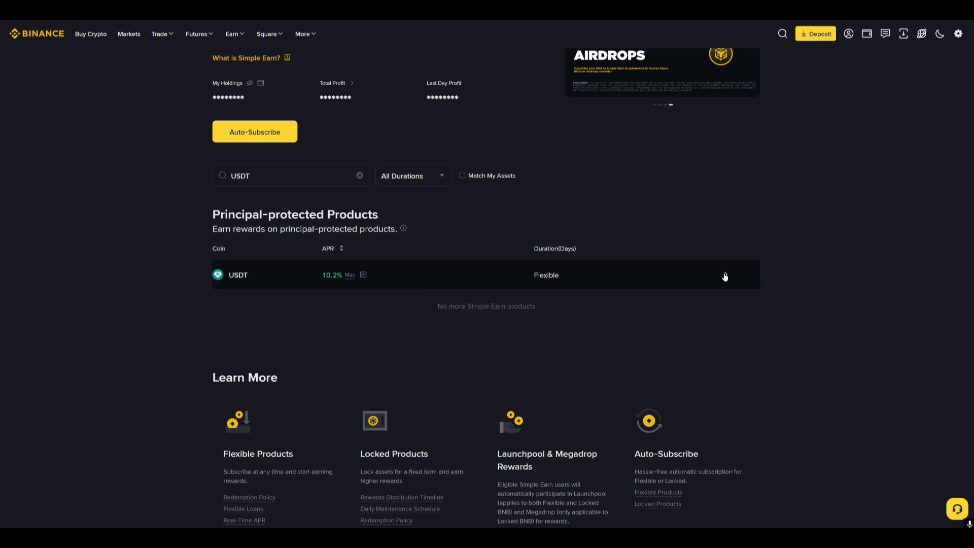
click(724, 276)
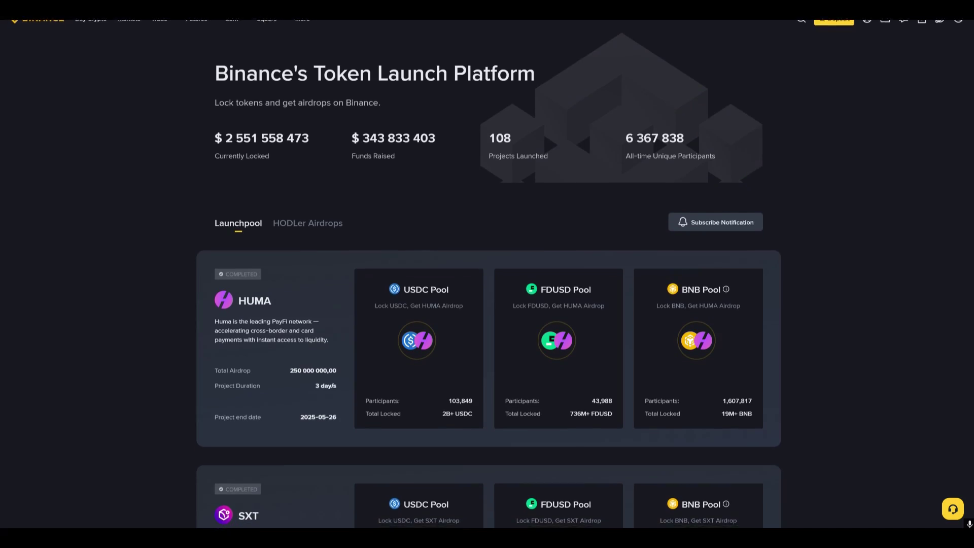
Find the SEI project in Launchpool, open its details and start staking in its BNB Pool
scroll(486, 273, down, 3)
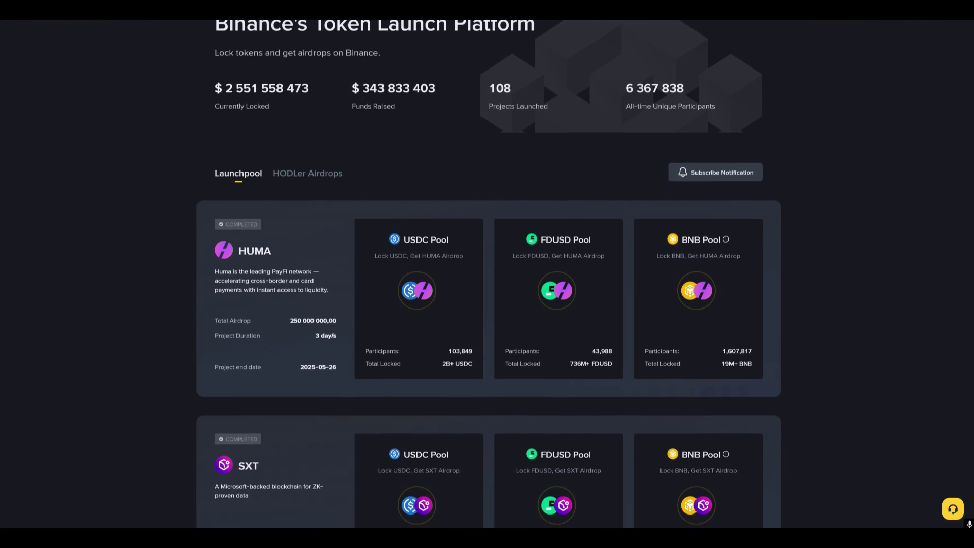
scroll(486, 274, down, 3)
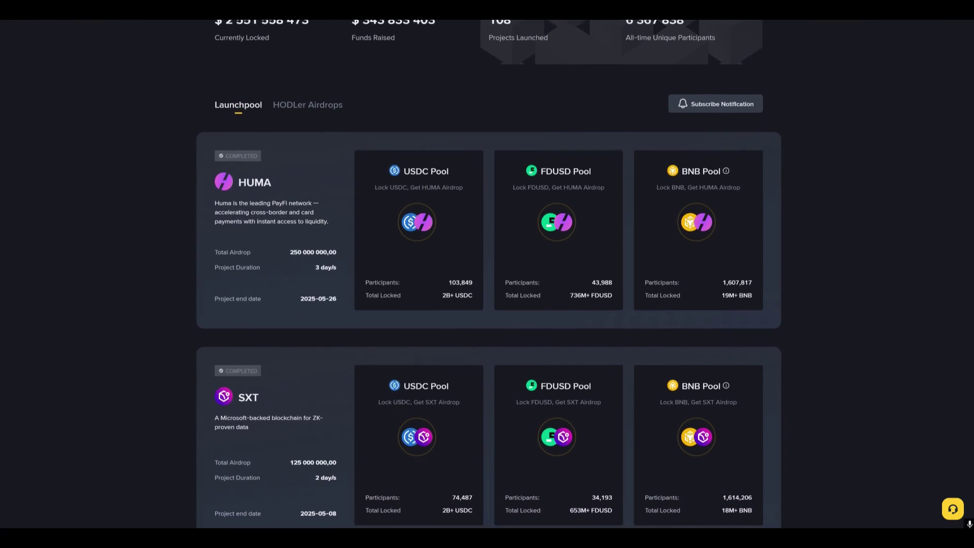
scroll(486, 274, down, 2)
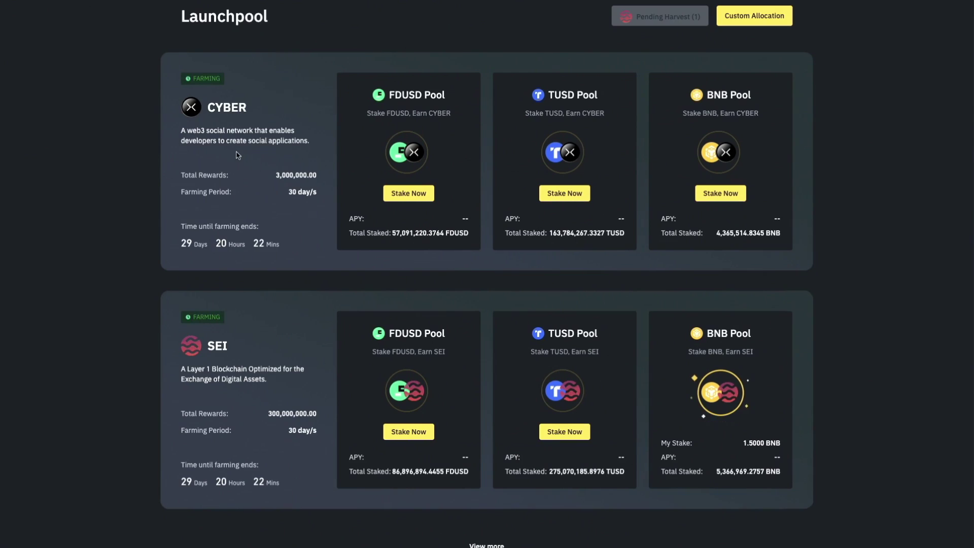
click(336, 339)
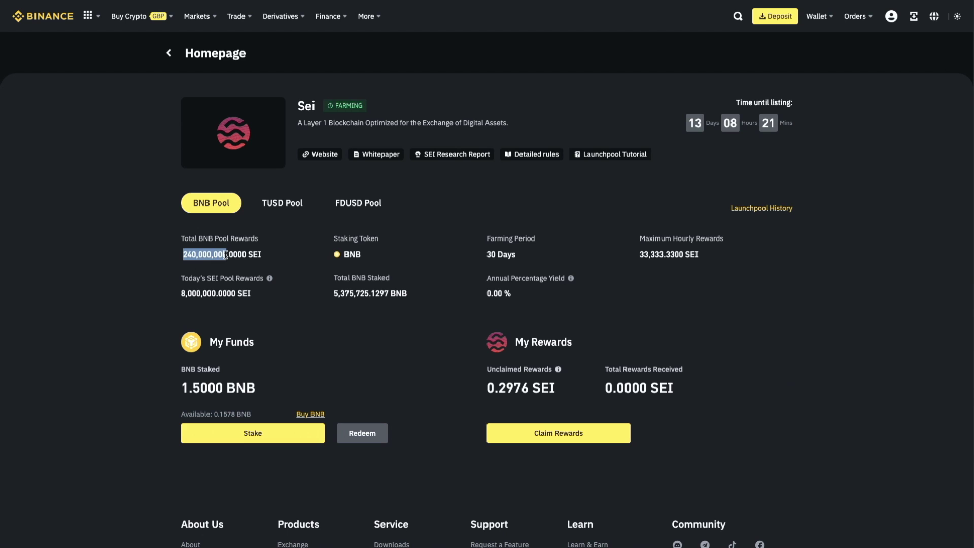
scroll(241, 384, down, 1)
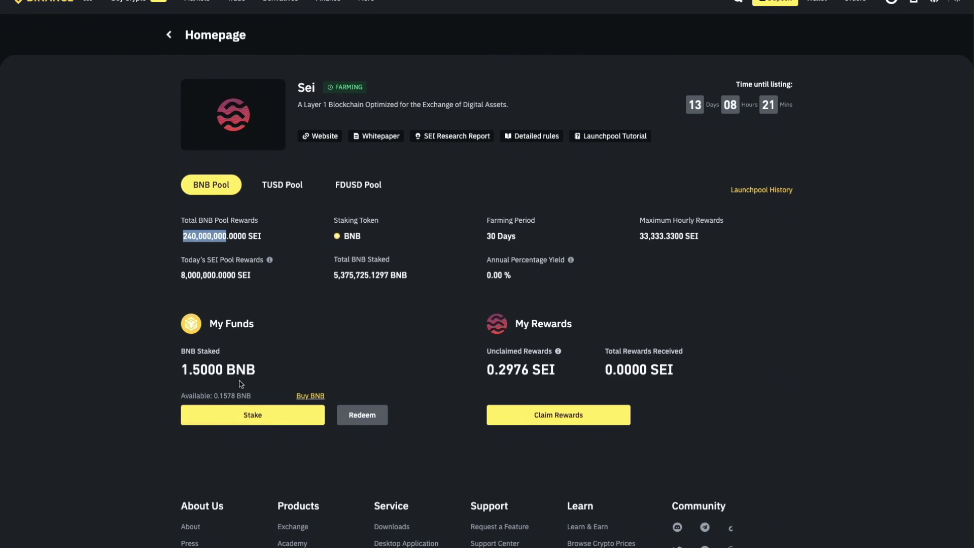
click(273, 417)
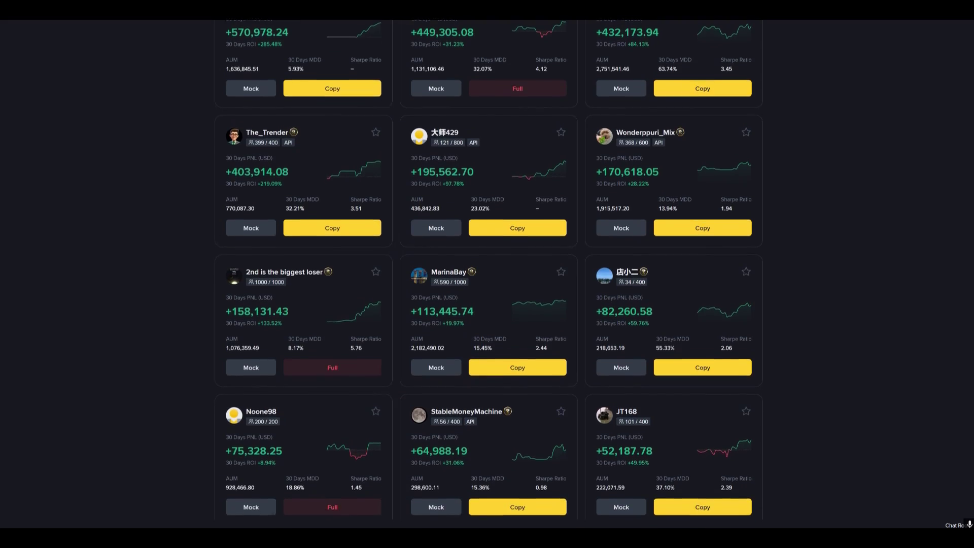
Review the lead traders available for copy trading, comparing their PNL, ROI, drawdown and Sharpe ratio
scroll(488, 270, down, 3)
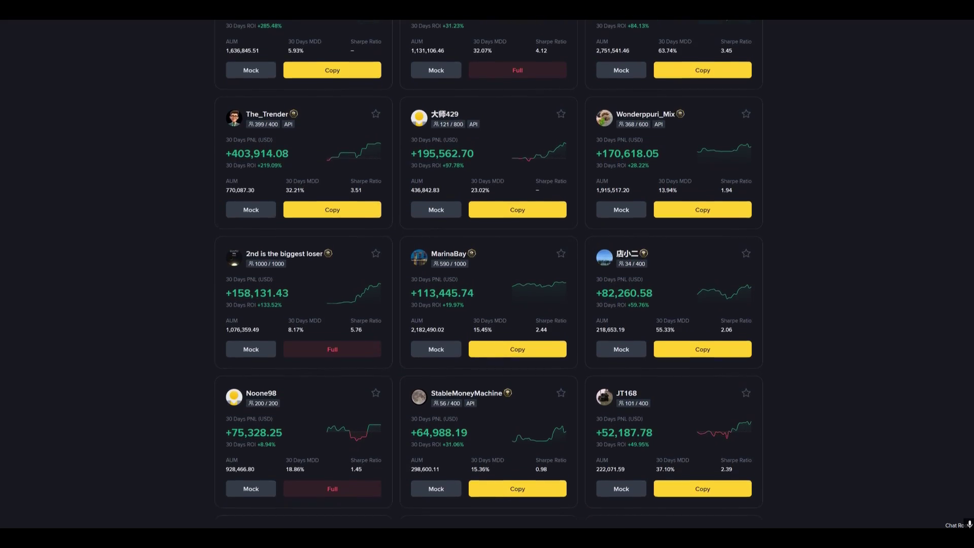
scroll(488, 270, down, 3)
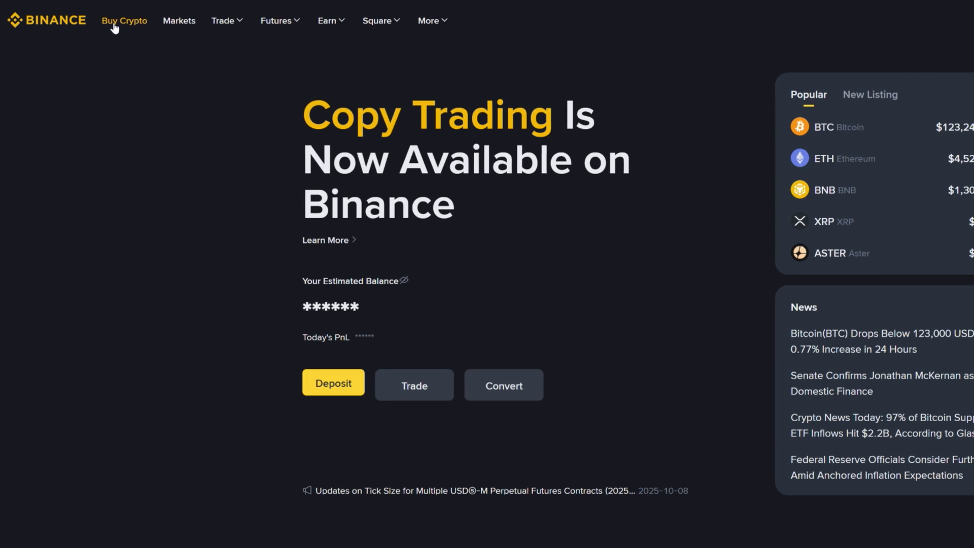
mouse_move(203, 23)
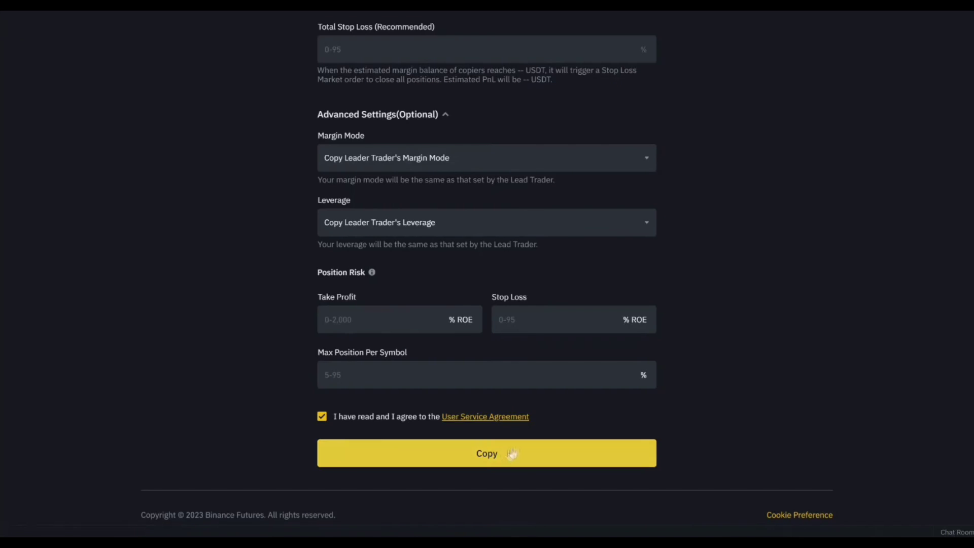
Confirm copying the lead trader with the leader's margin mode and leverage, and expand the copied portfolio's details
click(498, 459)
click(540, 373)
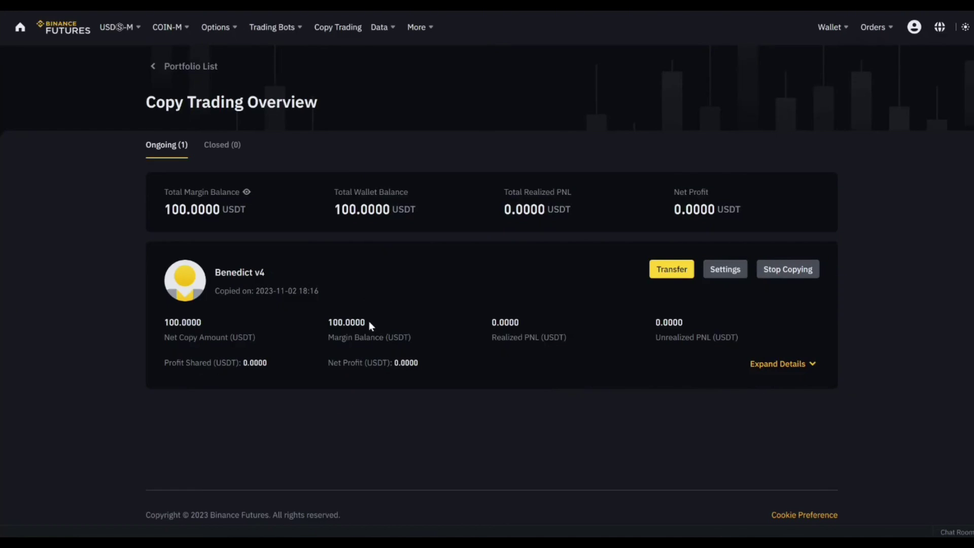
click(795, 370)
scroll(698, 376, down, 3)
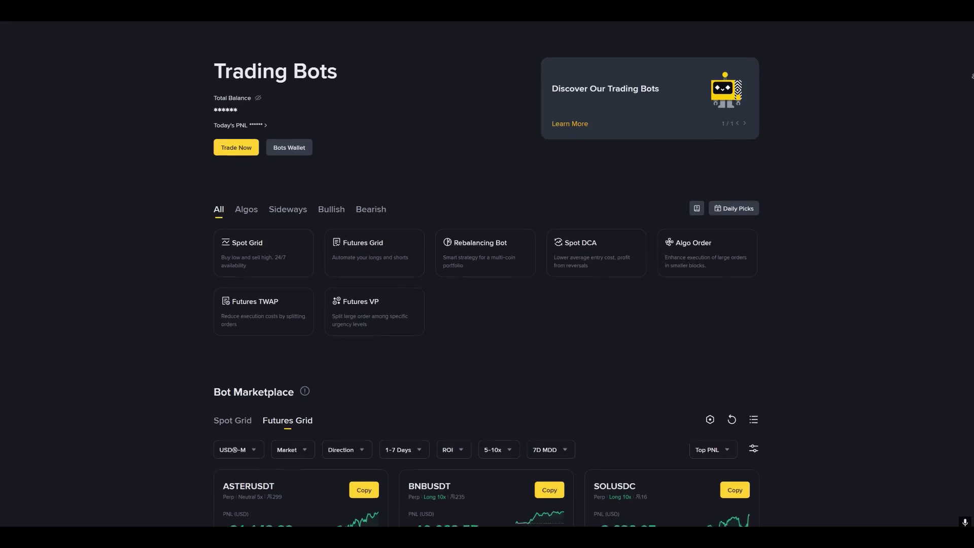
Look through the trading bot types and the Futures Grid strategies in the Bot Marketplace
scroll(486, 292, down, 3)
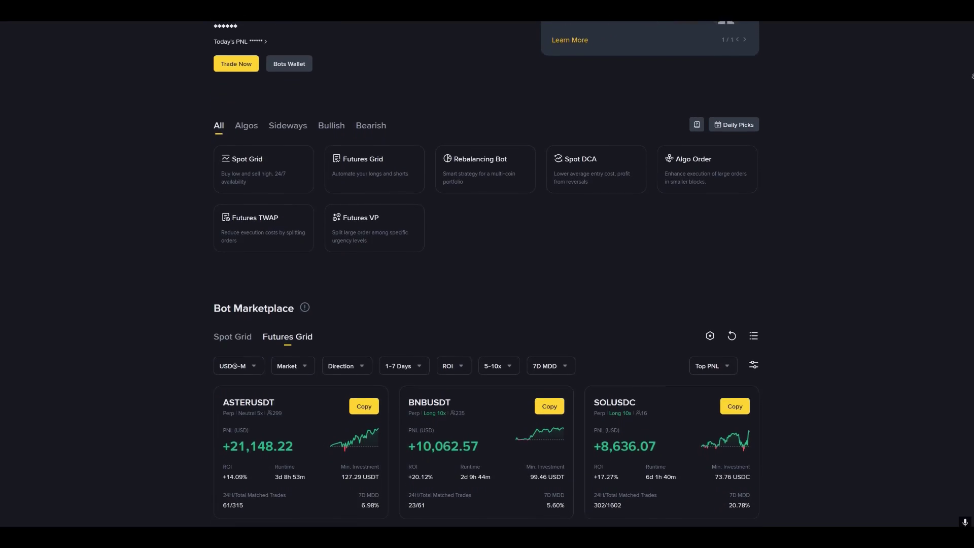
scroll(486, 292, down, 2)
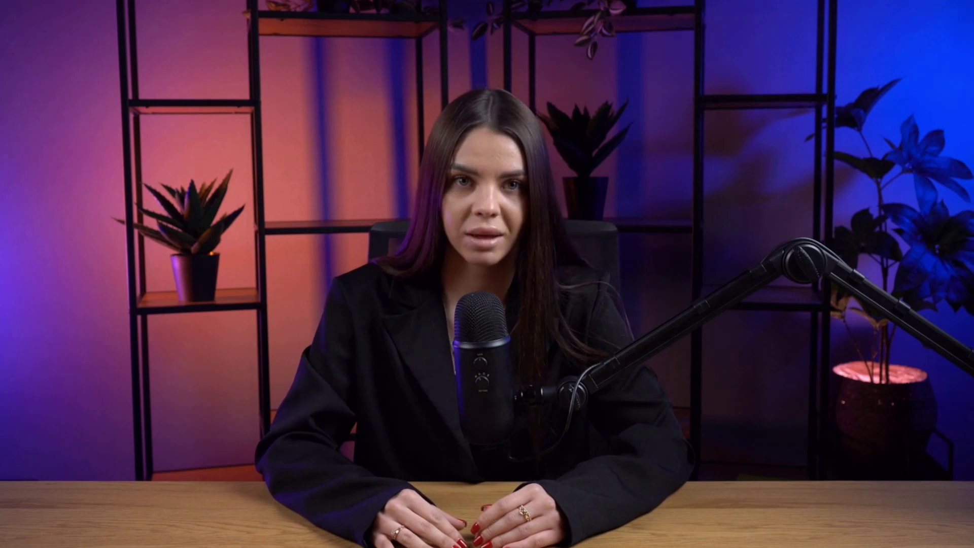